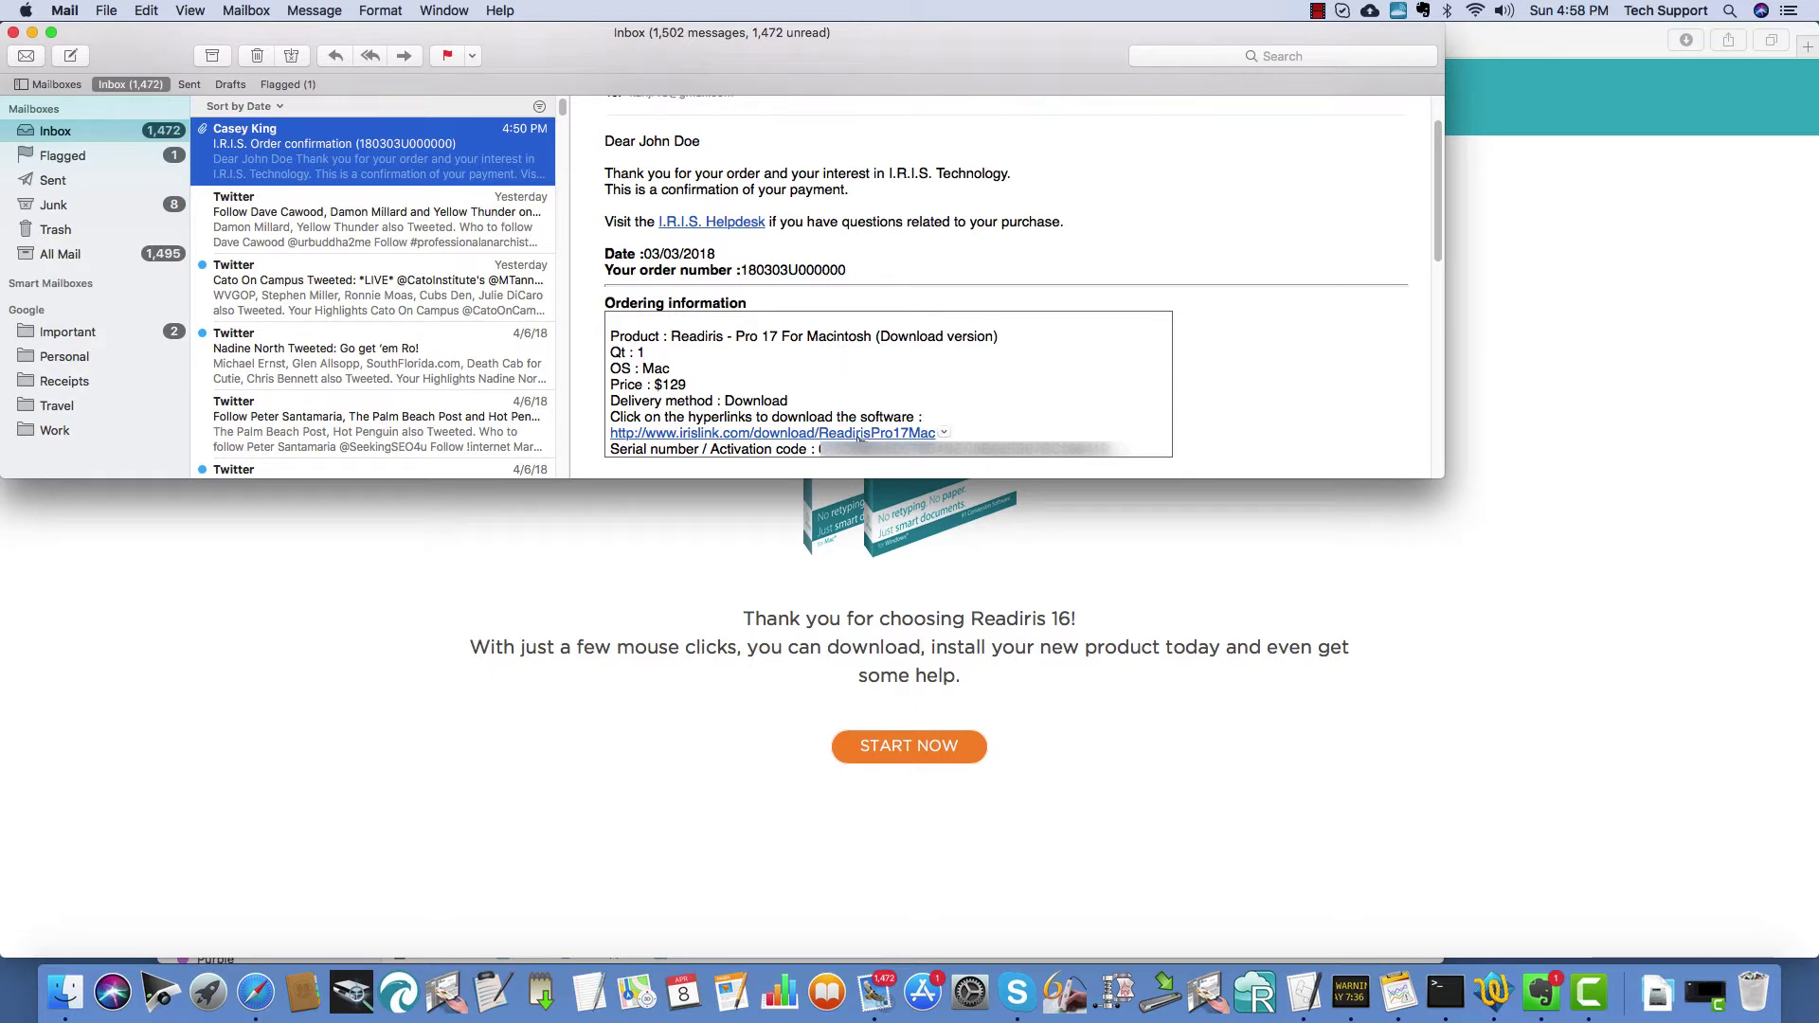
Hide Mail, bring up the Readiris welcome page in Safari, and download the installer
left_click(32, 30)
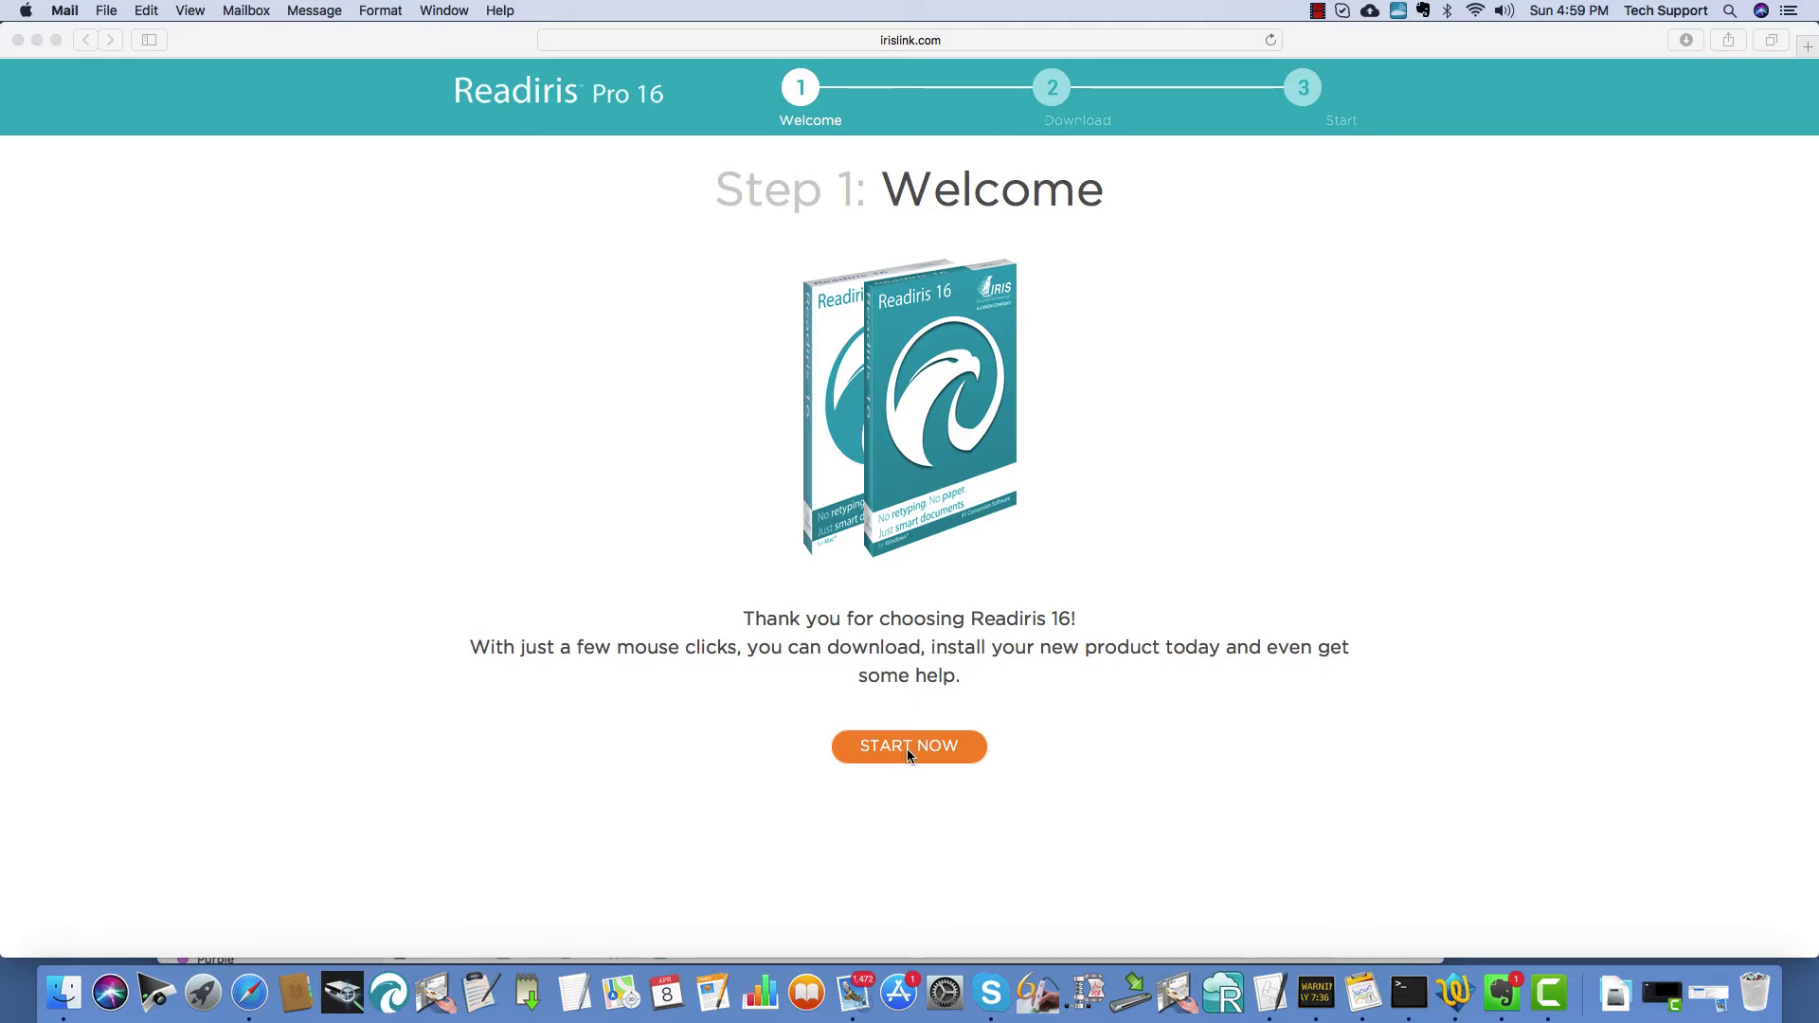
left_click(907, 750)
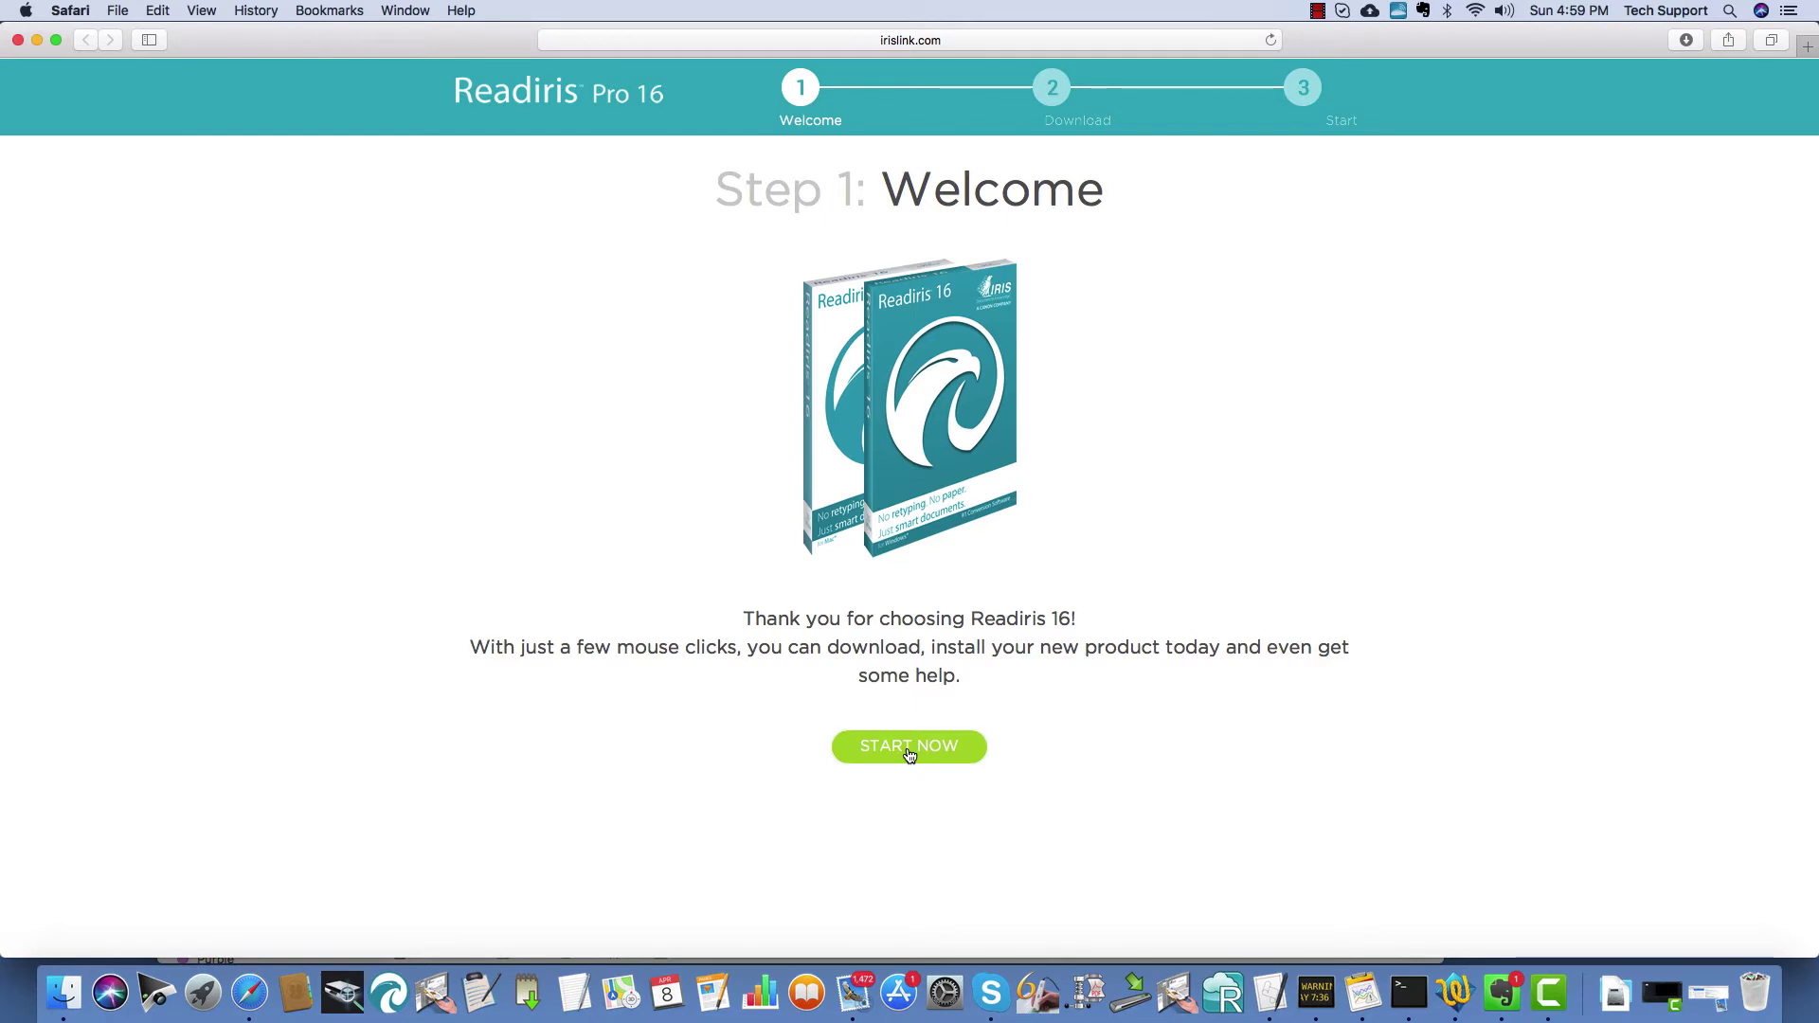
left_click(909, 748)
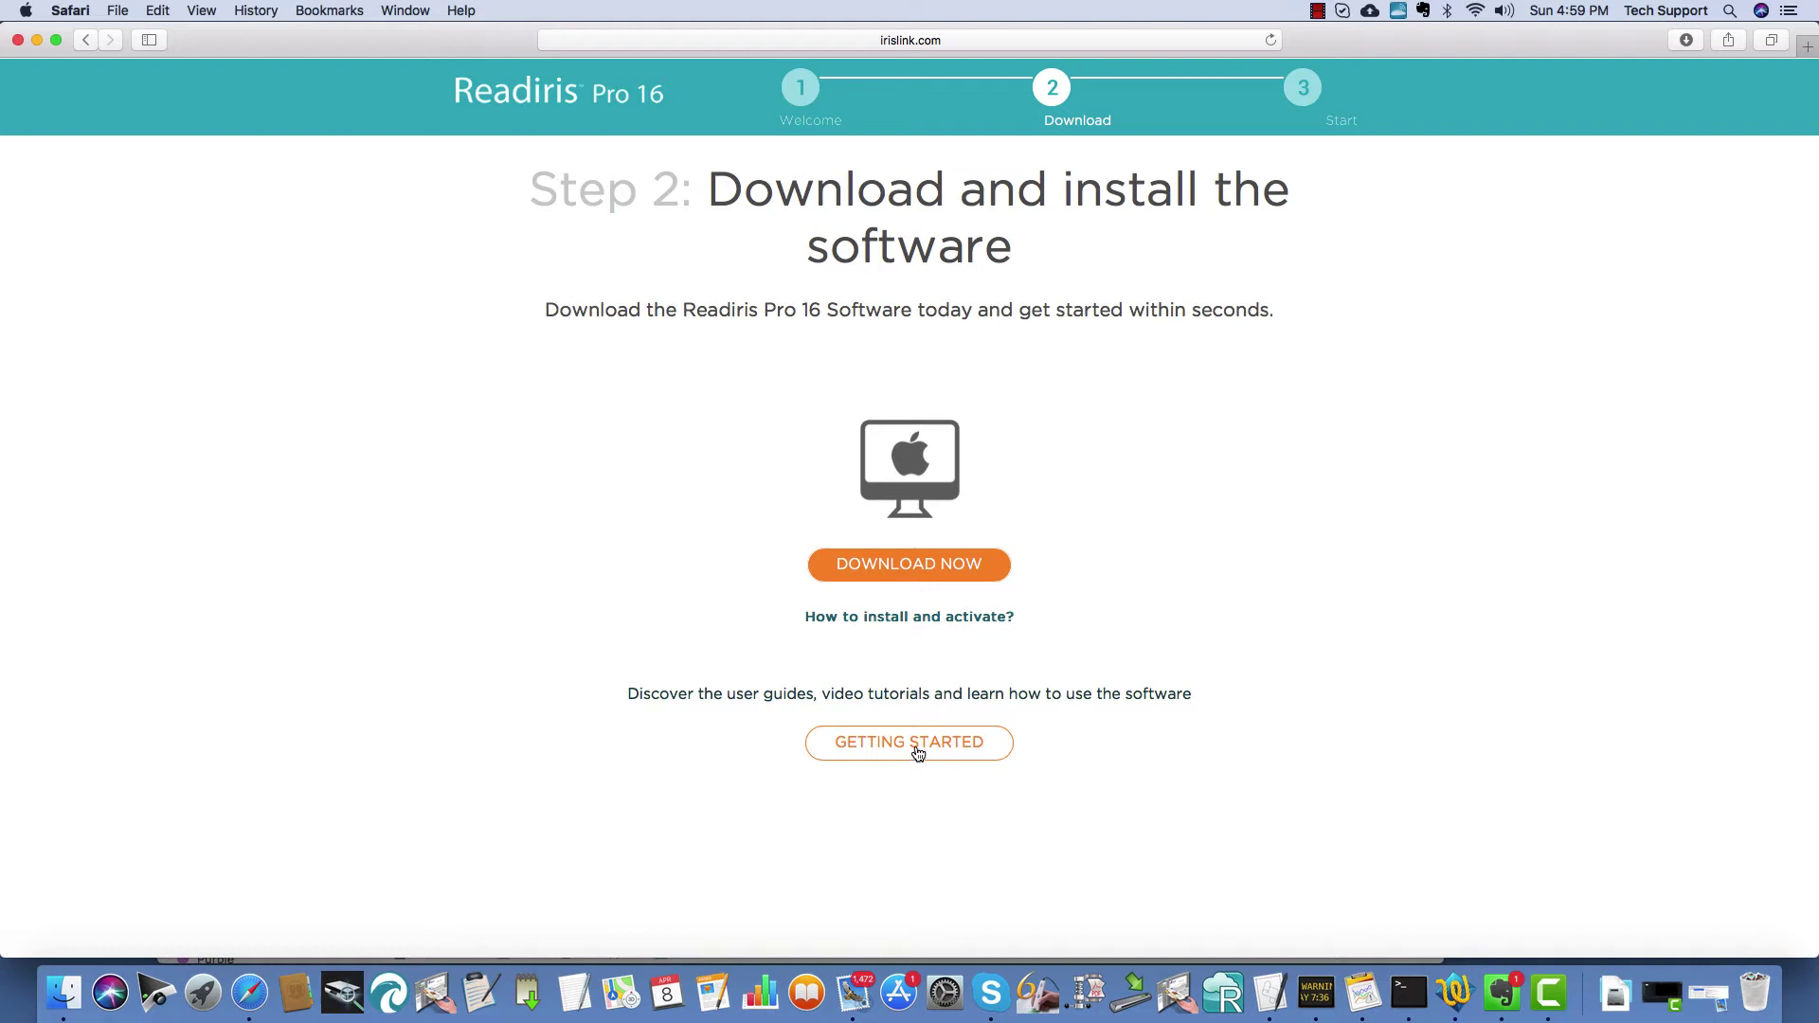
left_click(898, 574)
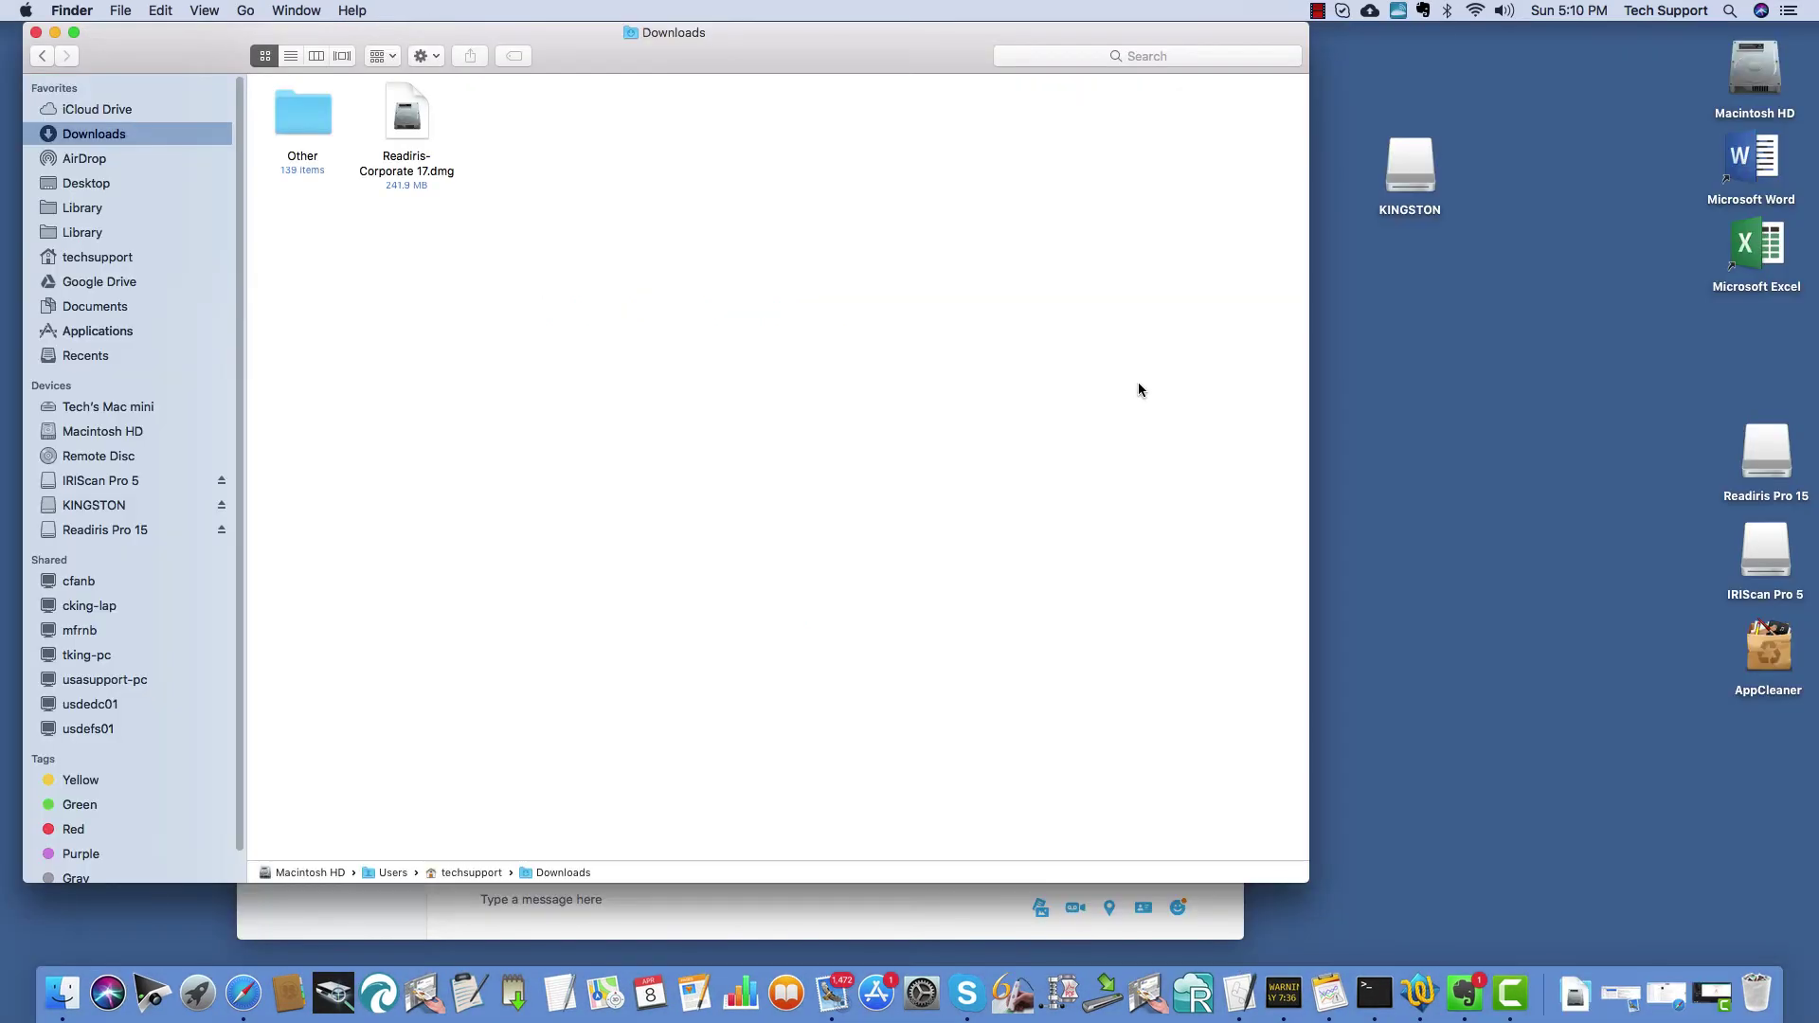
Open Readiris-Corporate 17.dmg from Downloads to mount the Readiris 17 volume
left_click(428, 125)
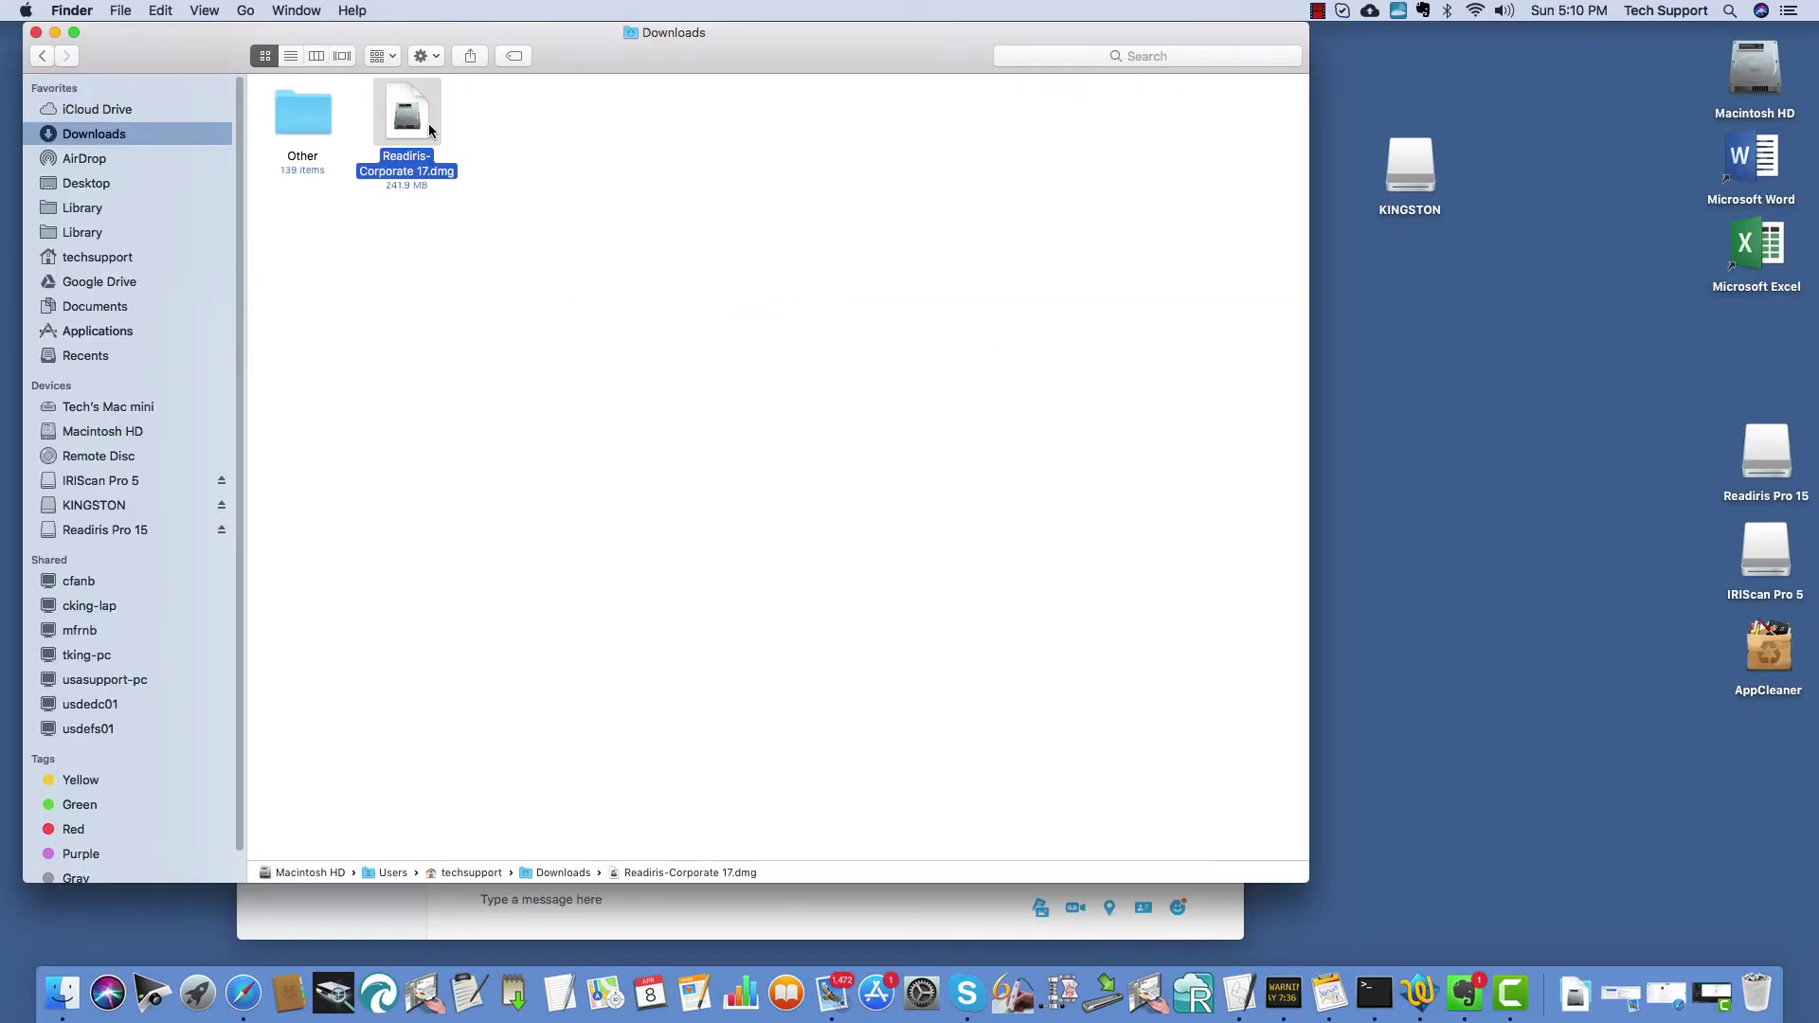
double_click(428, 128)
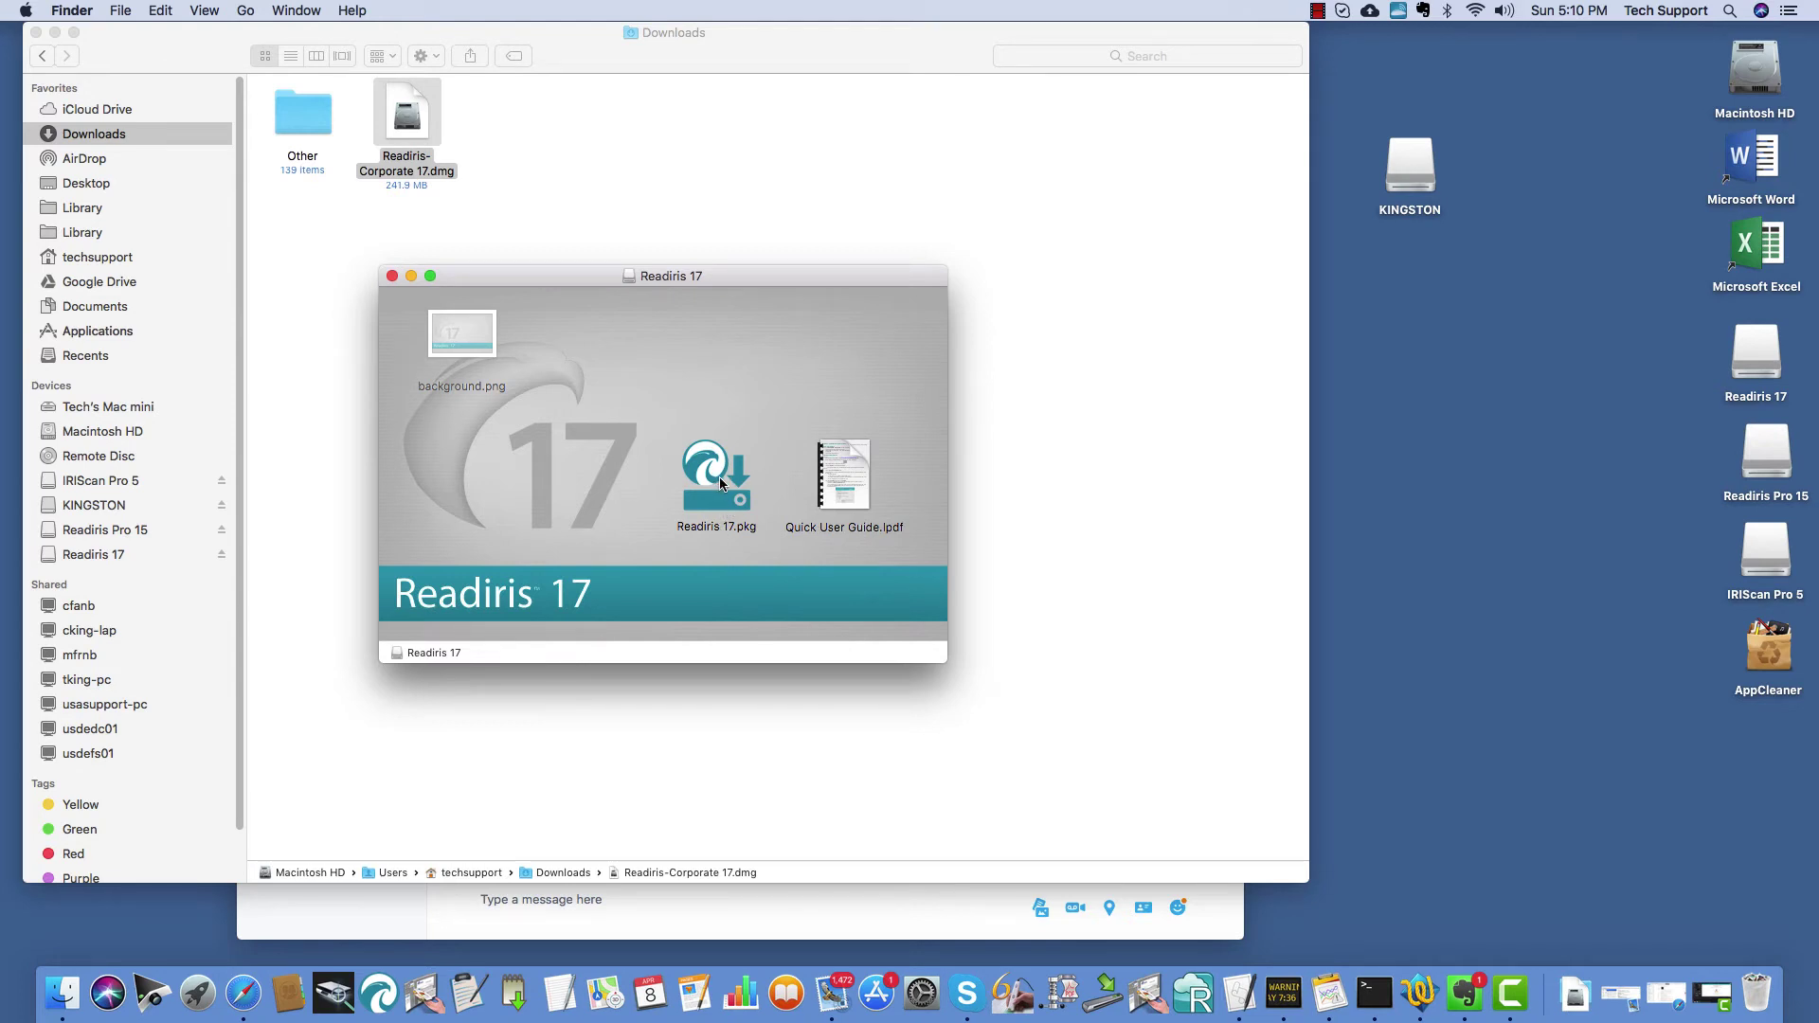
Launch Readiris 17.pkg and agree to the license to reach Standard Install
double_click(719, 483)
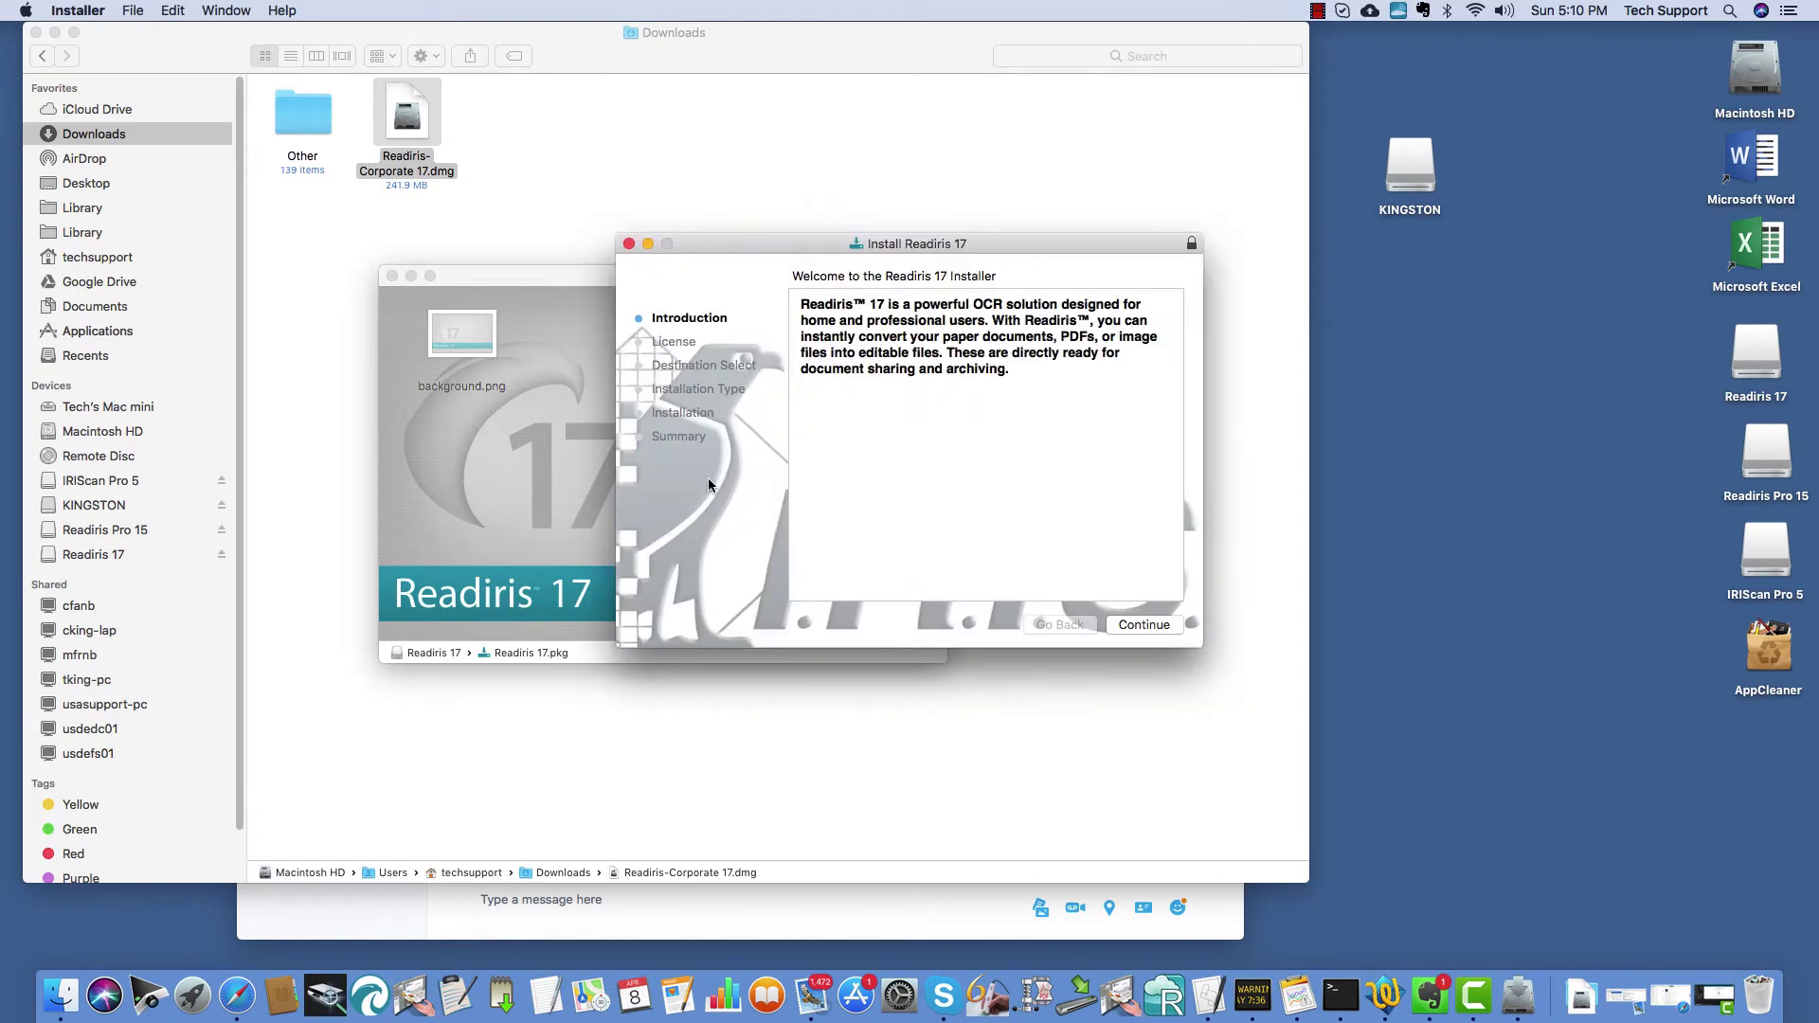
left_click(1145, 625)
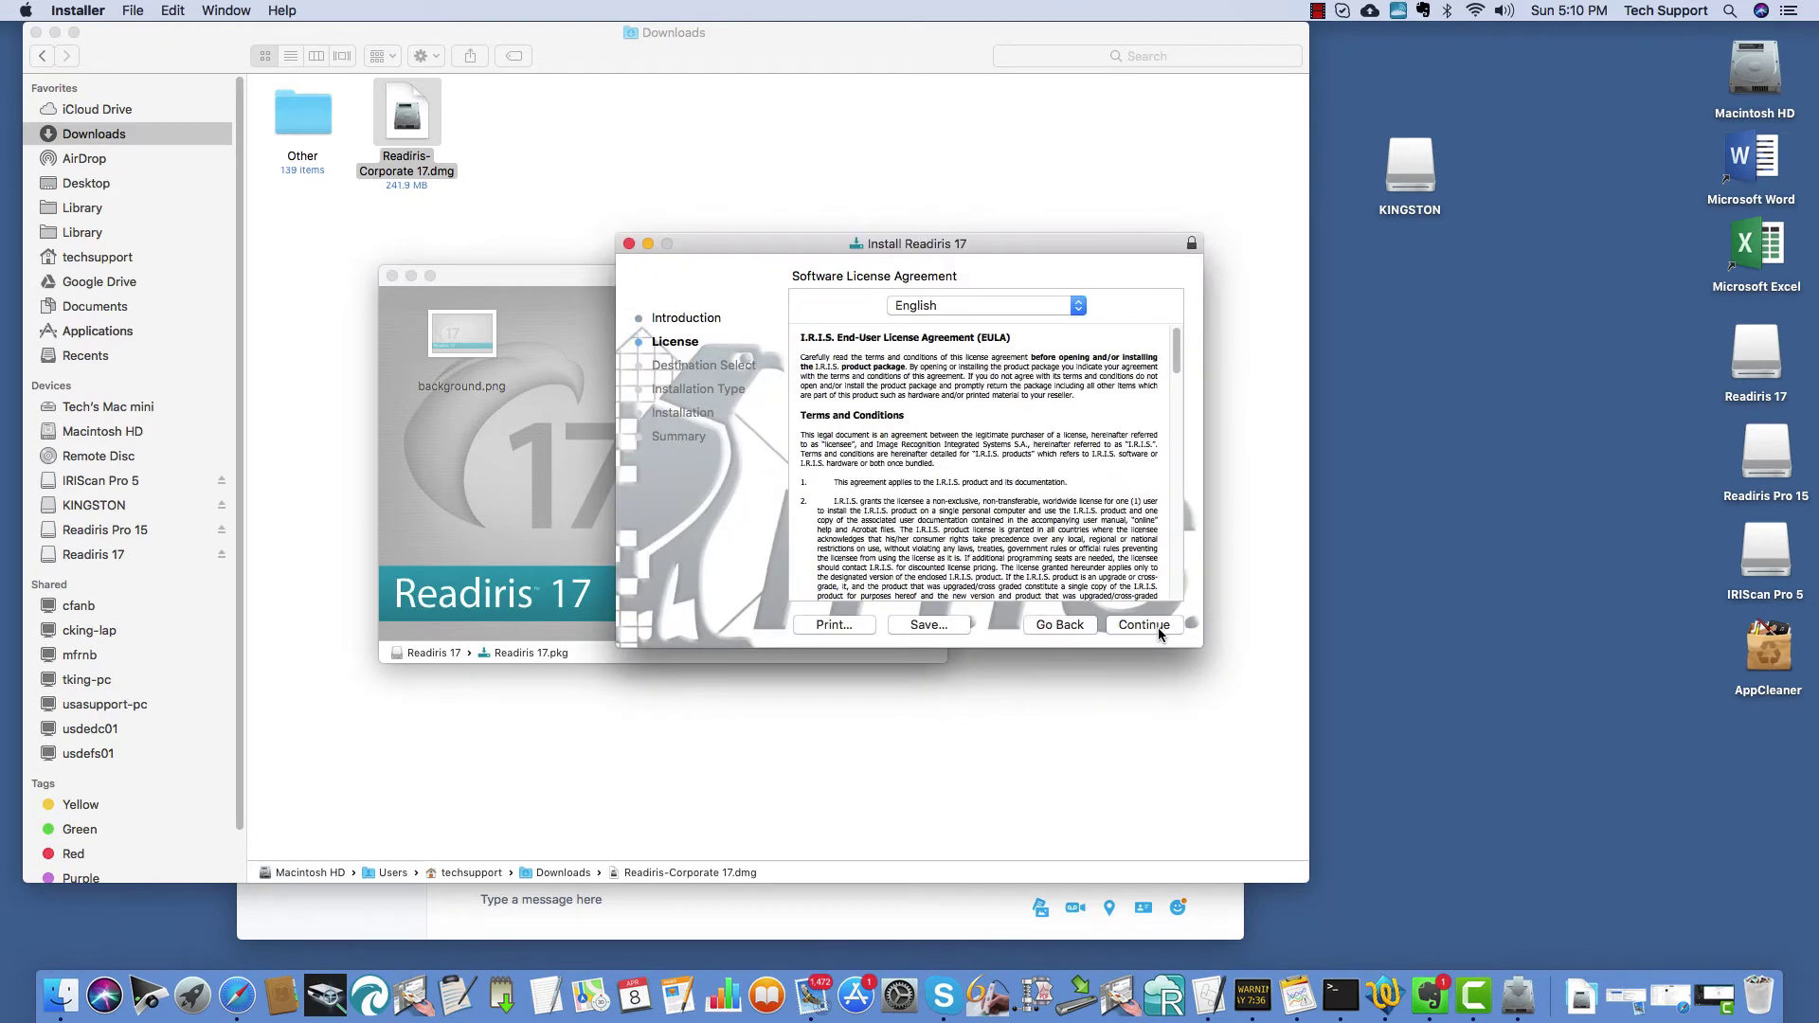
left_click(1141, 626)
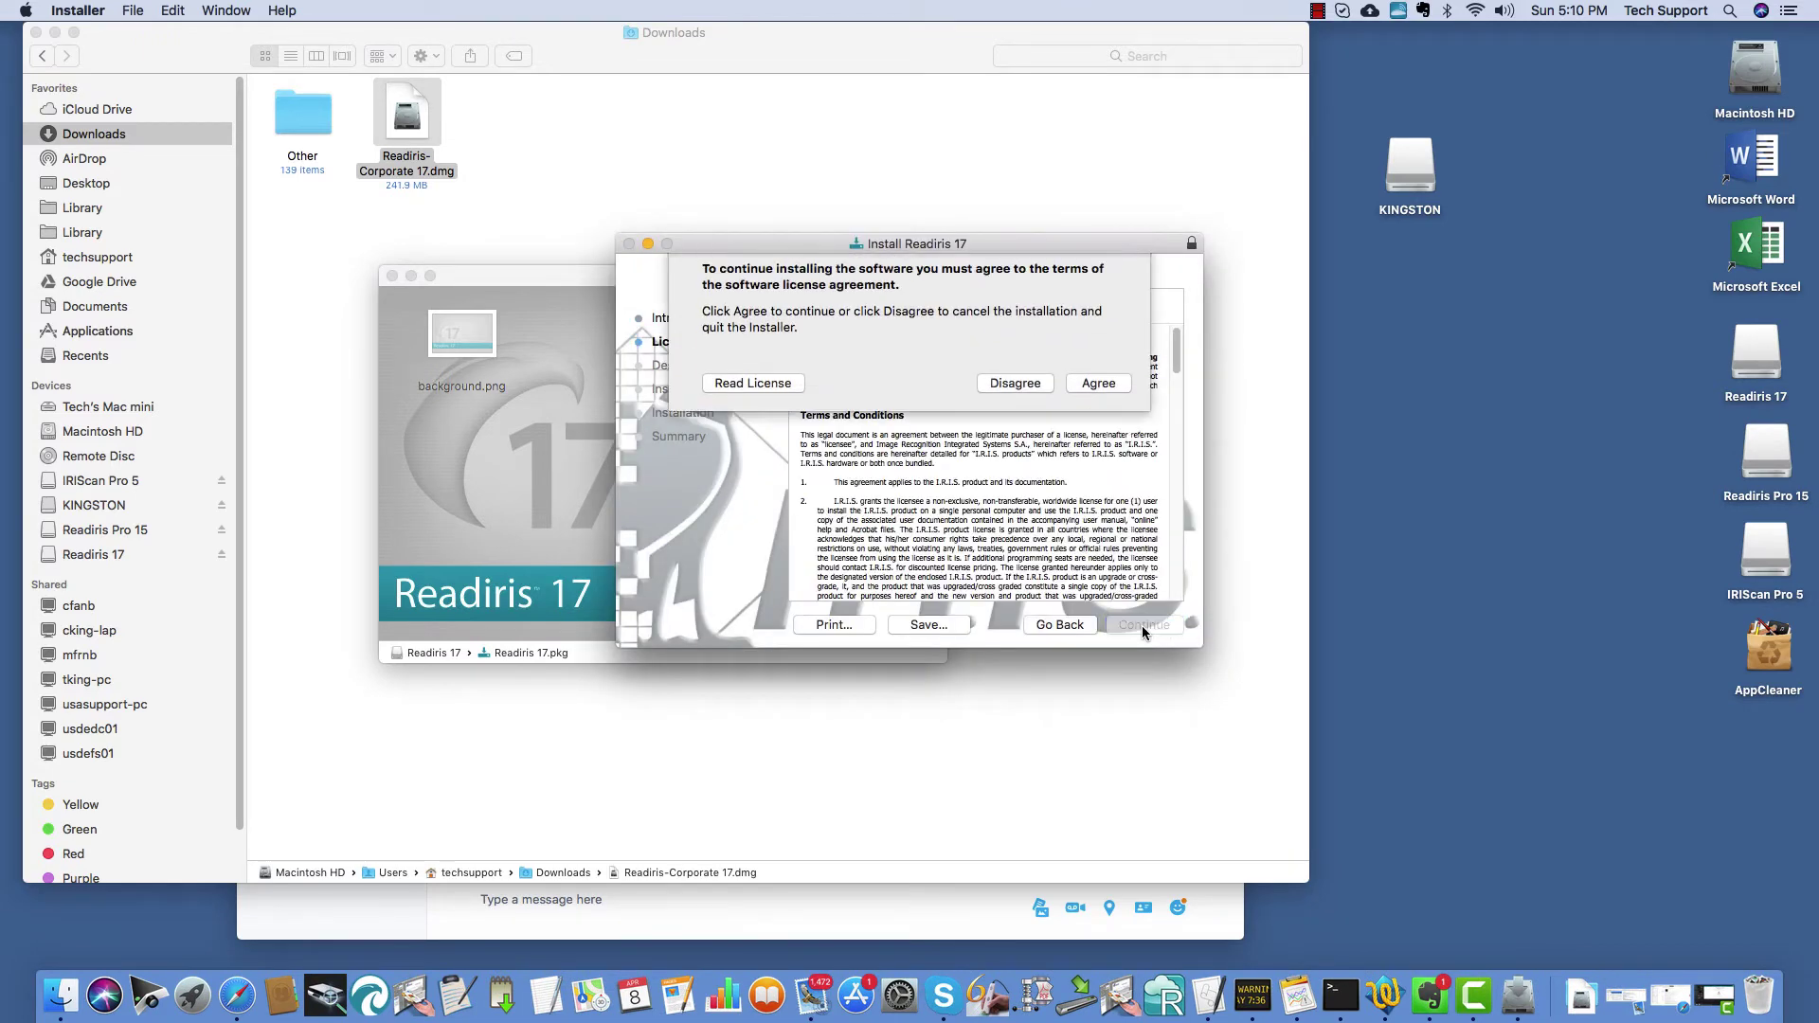
left_click(1104, 395)
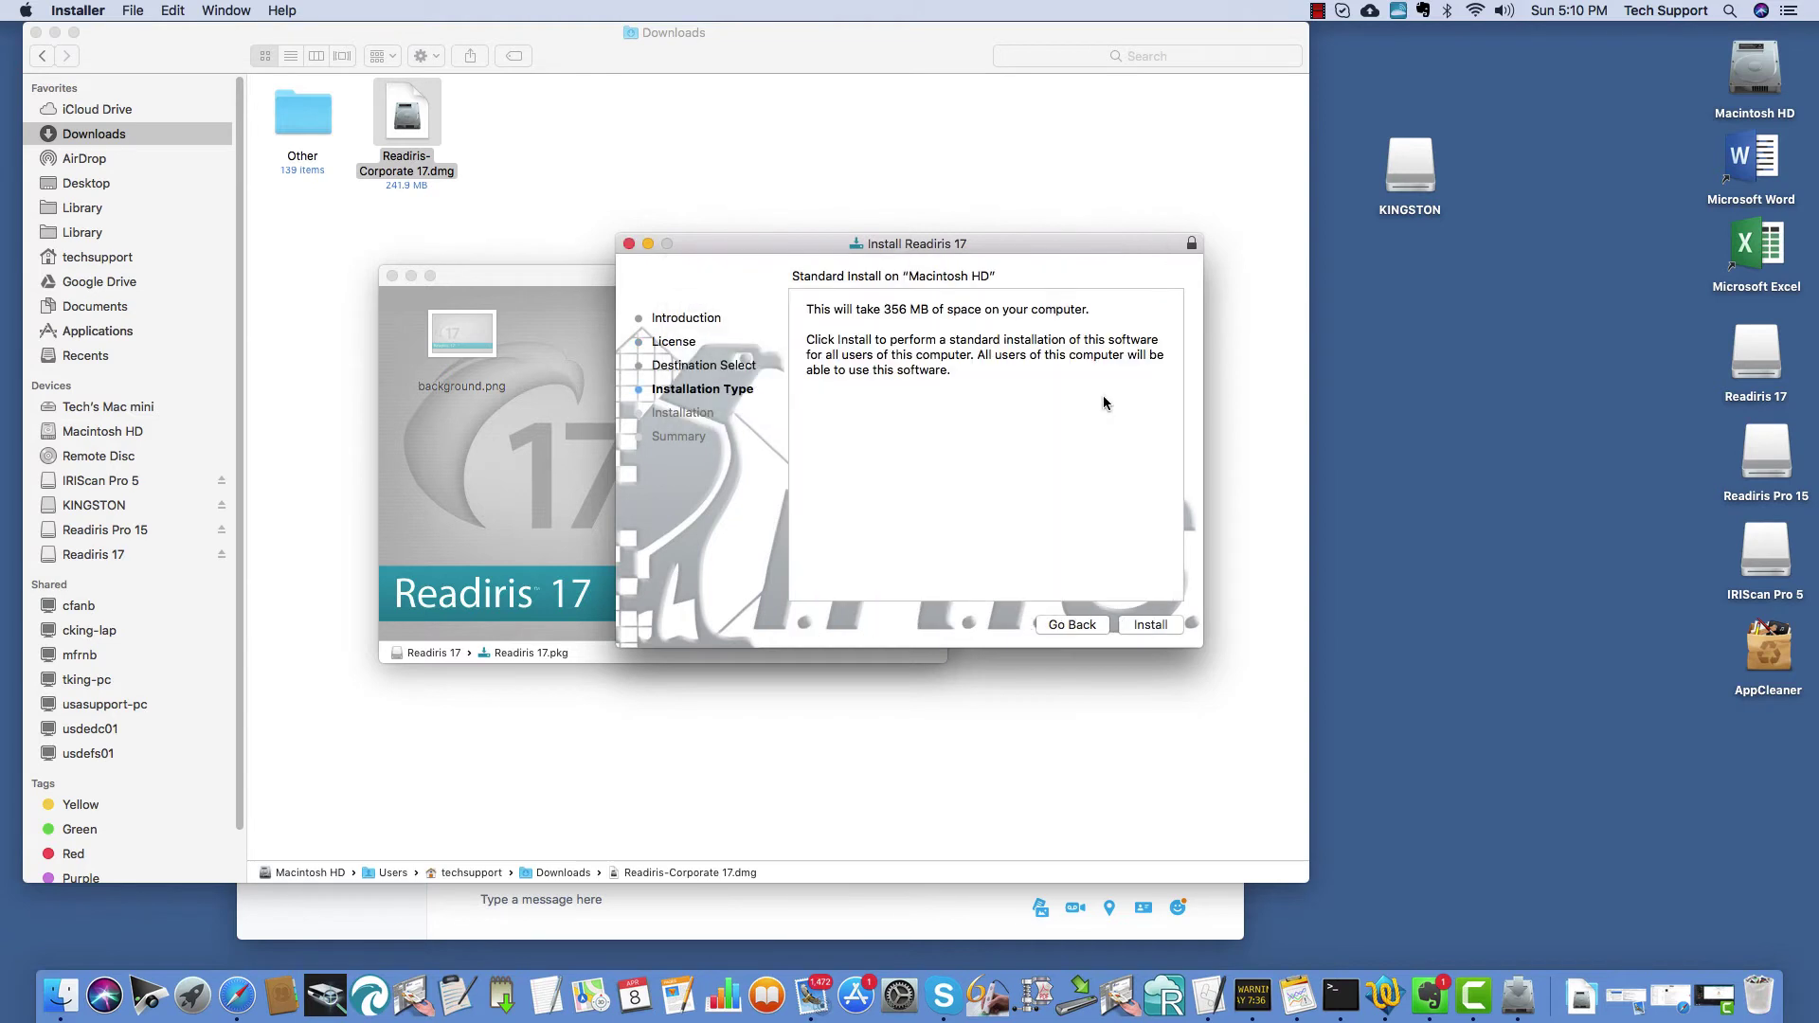
Start the Readiris 17 install on Macintosh HD with the administrator password
left_click(1147, 627)
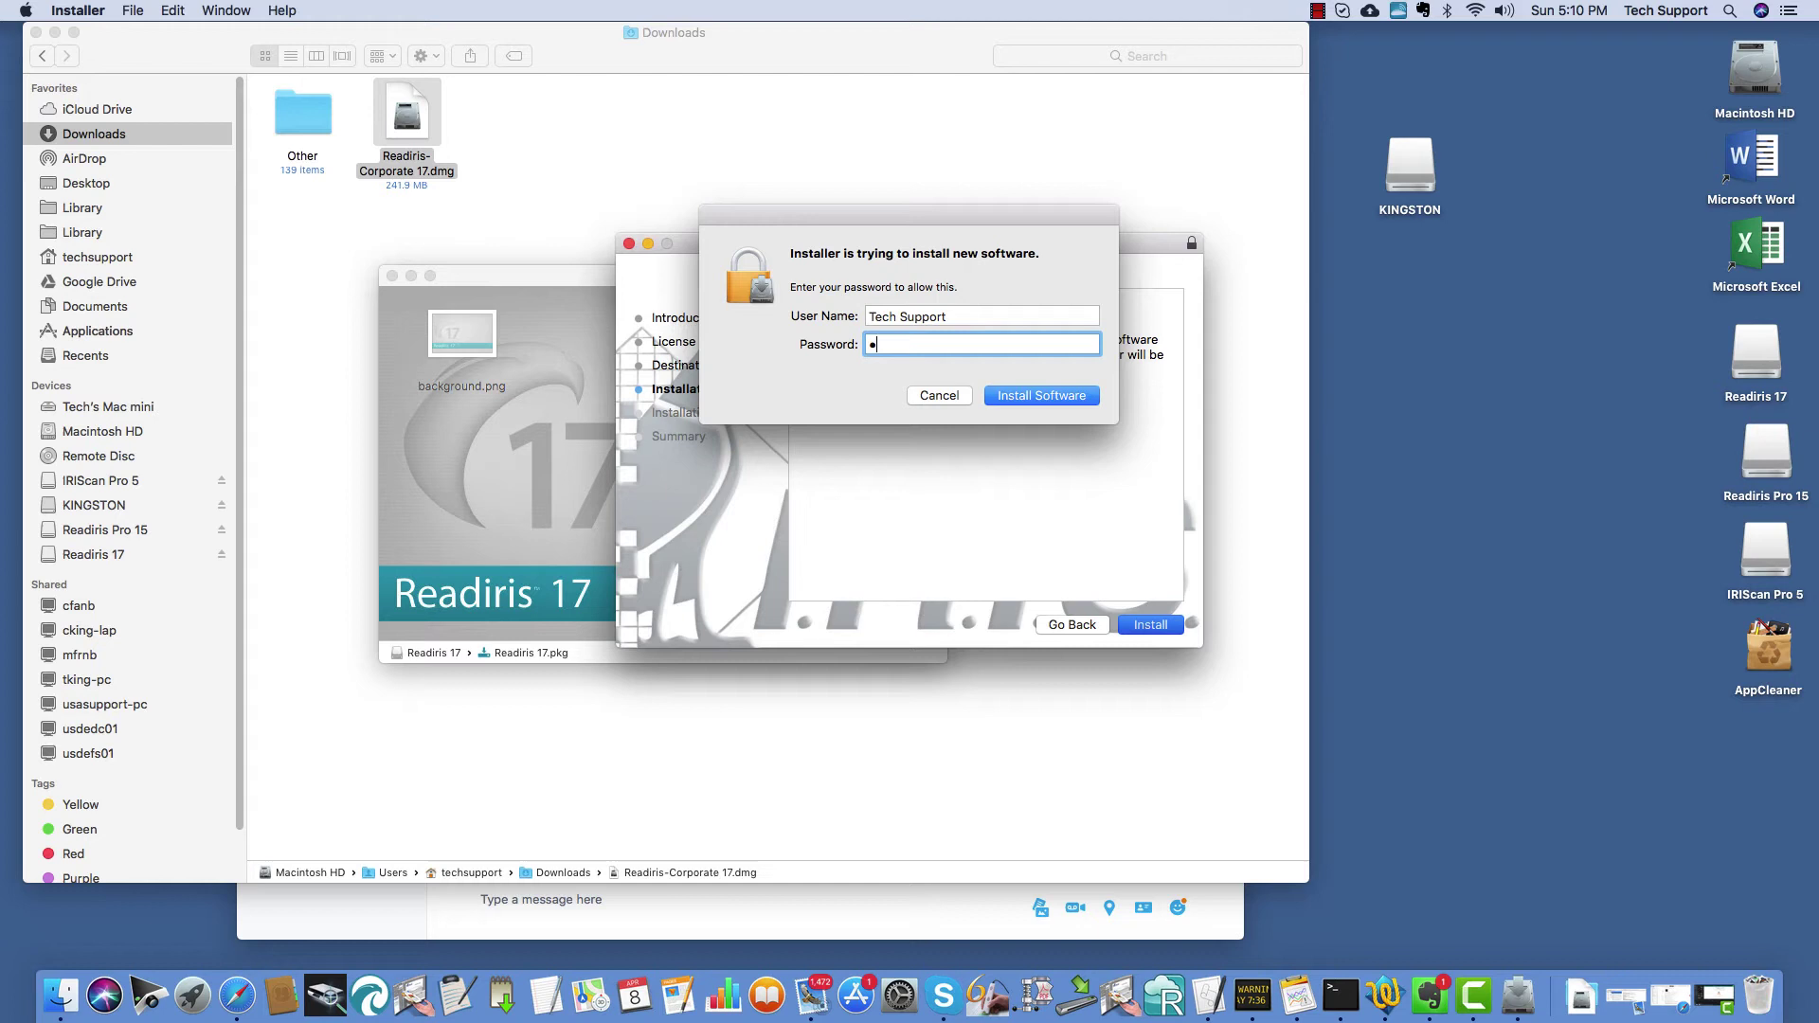
type("•••")
key("Return")
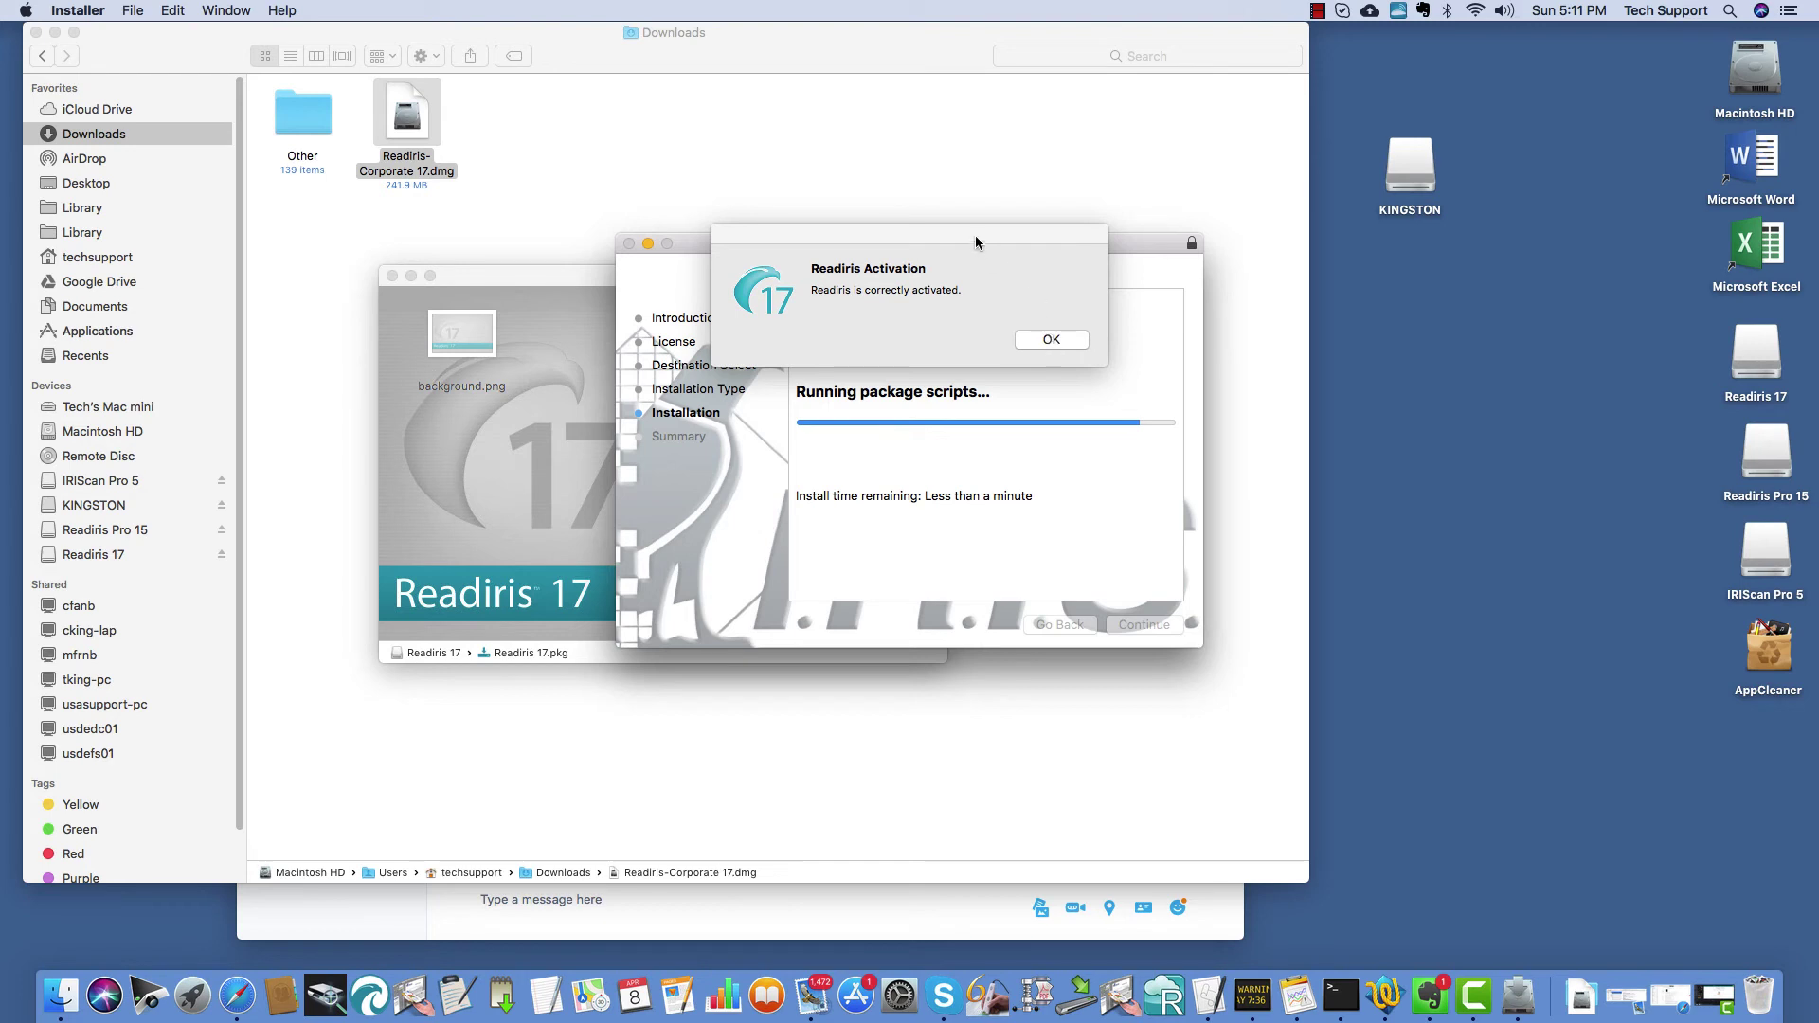
Dismiss the activation alert, close the Installer, and keep the installer package
left_click_drag(975, 235, 983, 299)
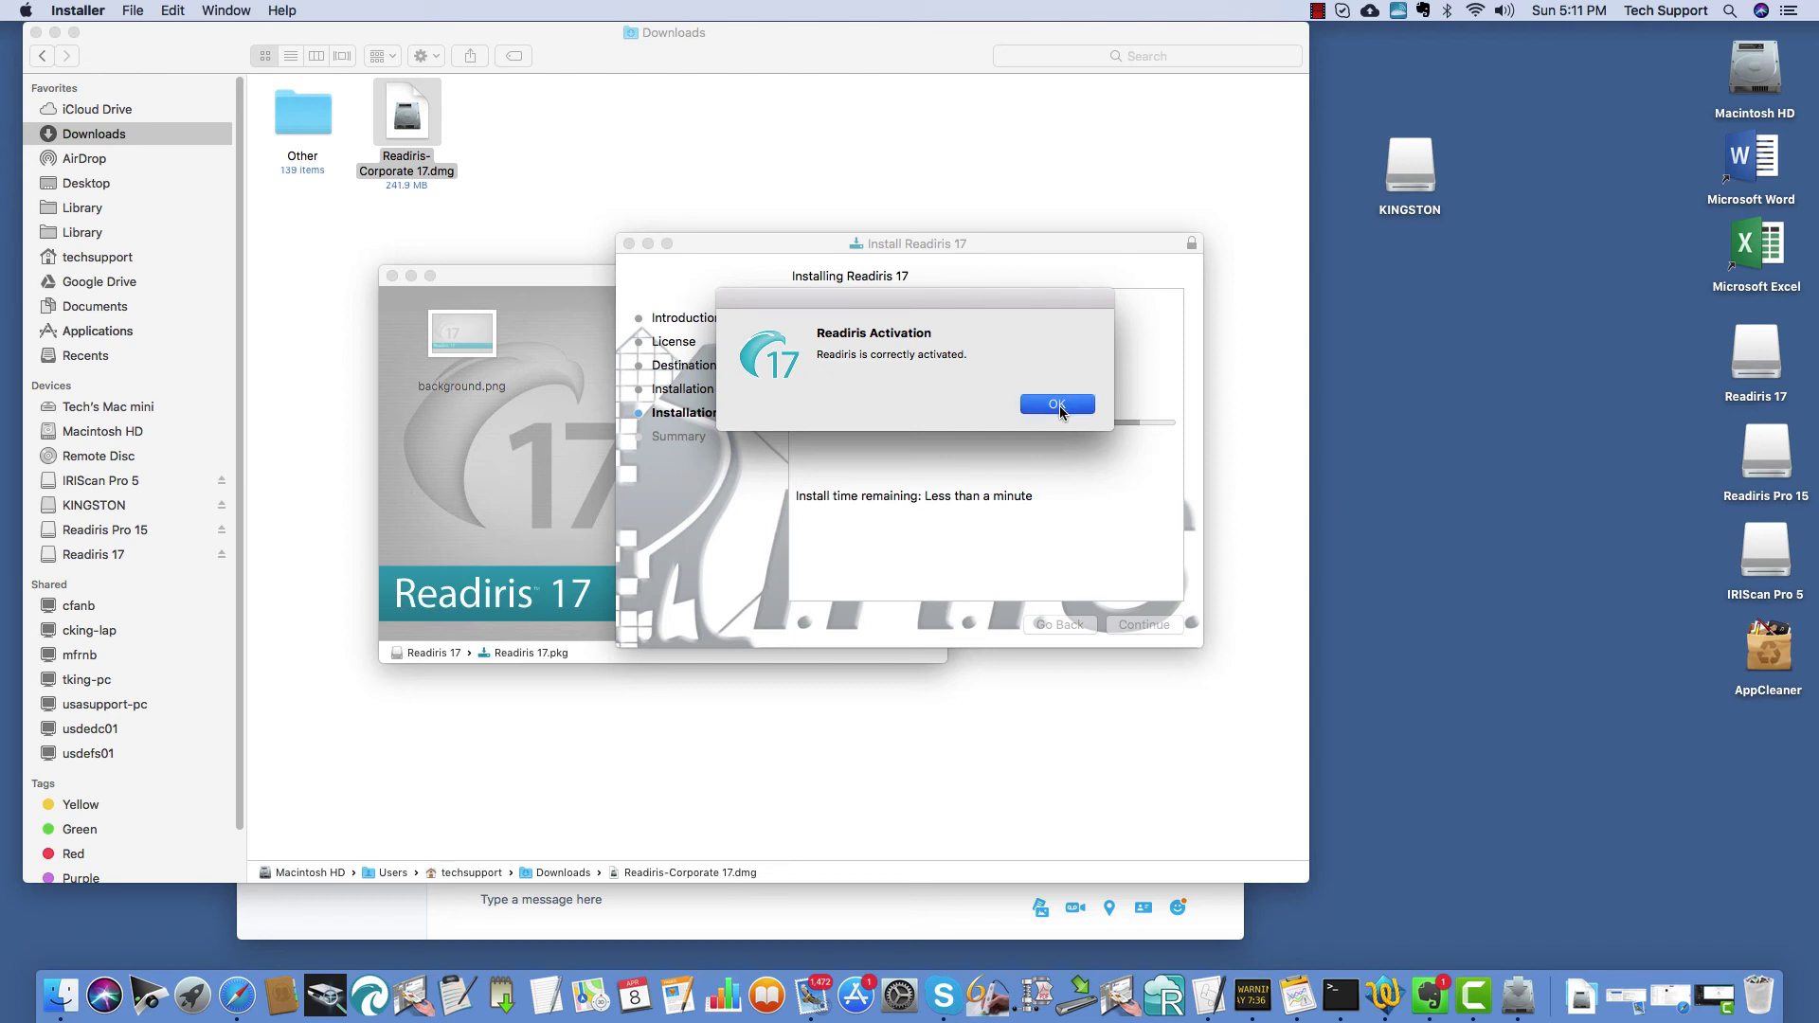
left_click(1058, 404)
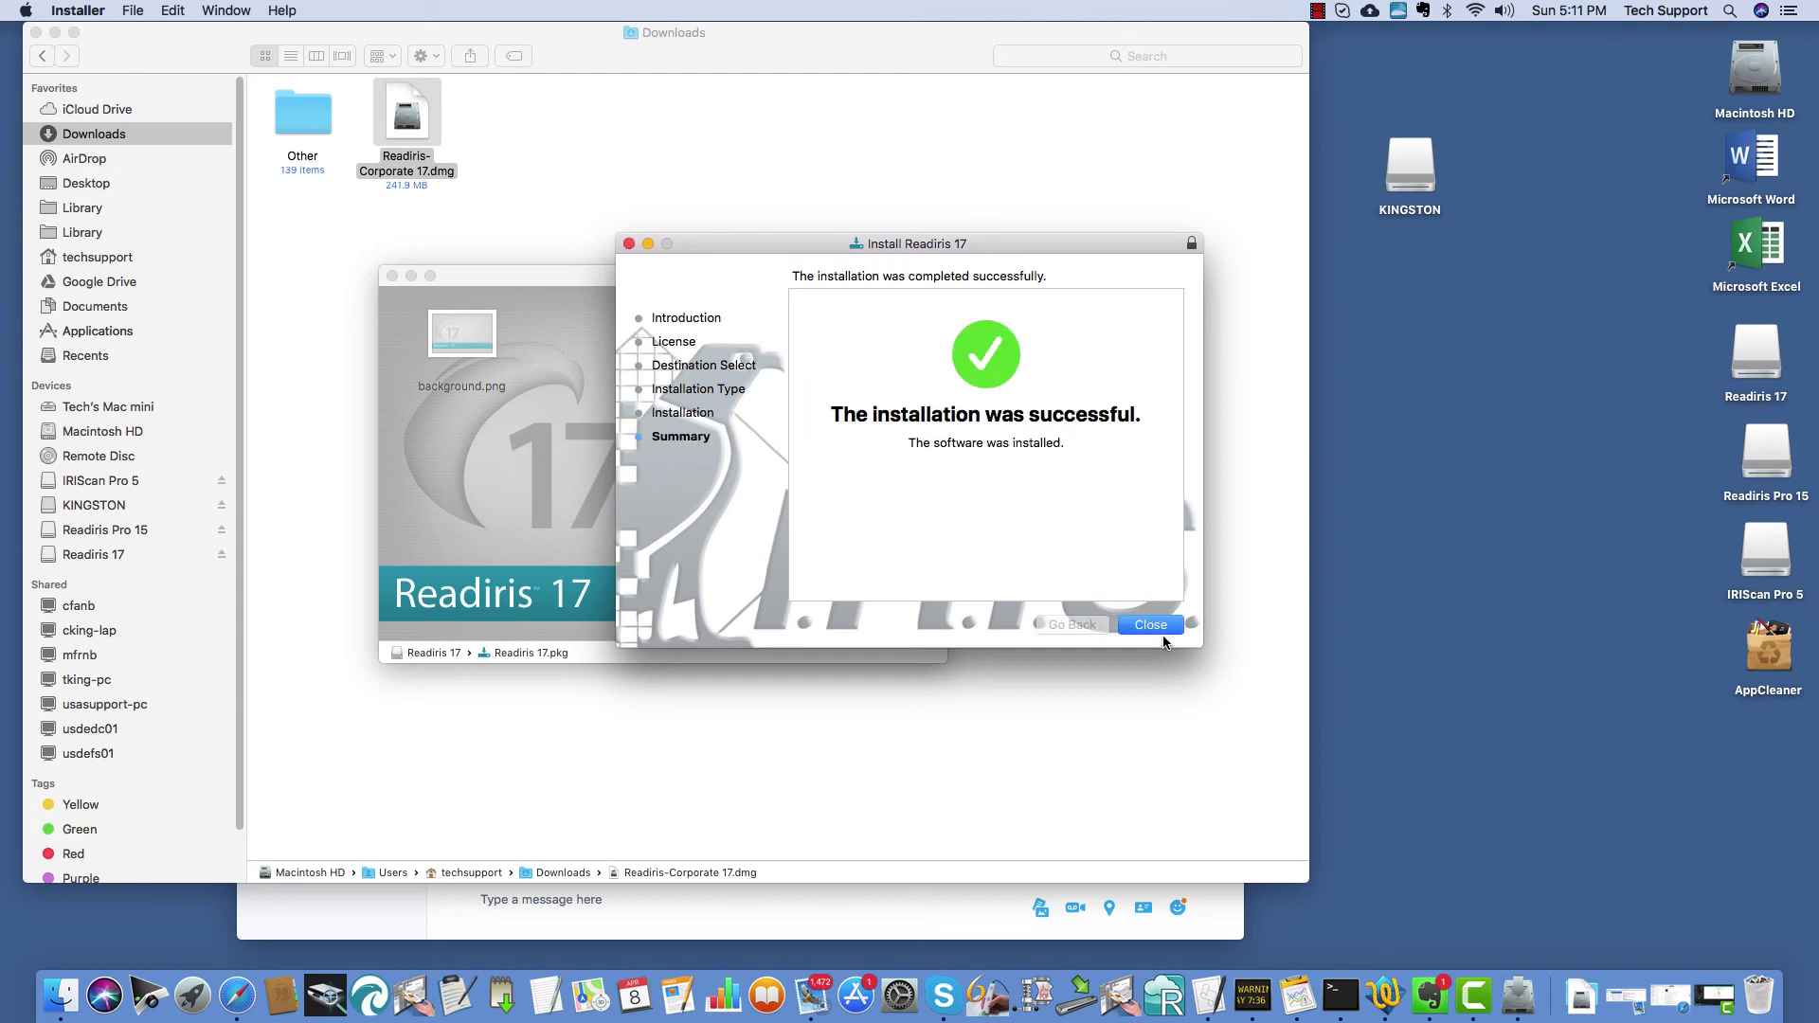
left_click(1159, 628)
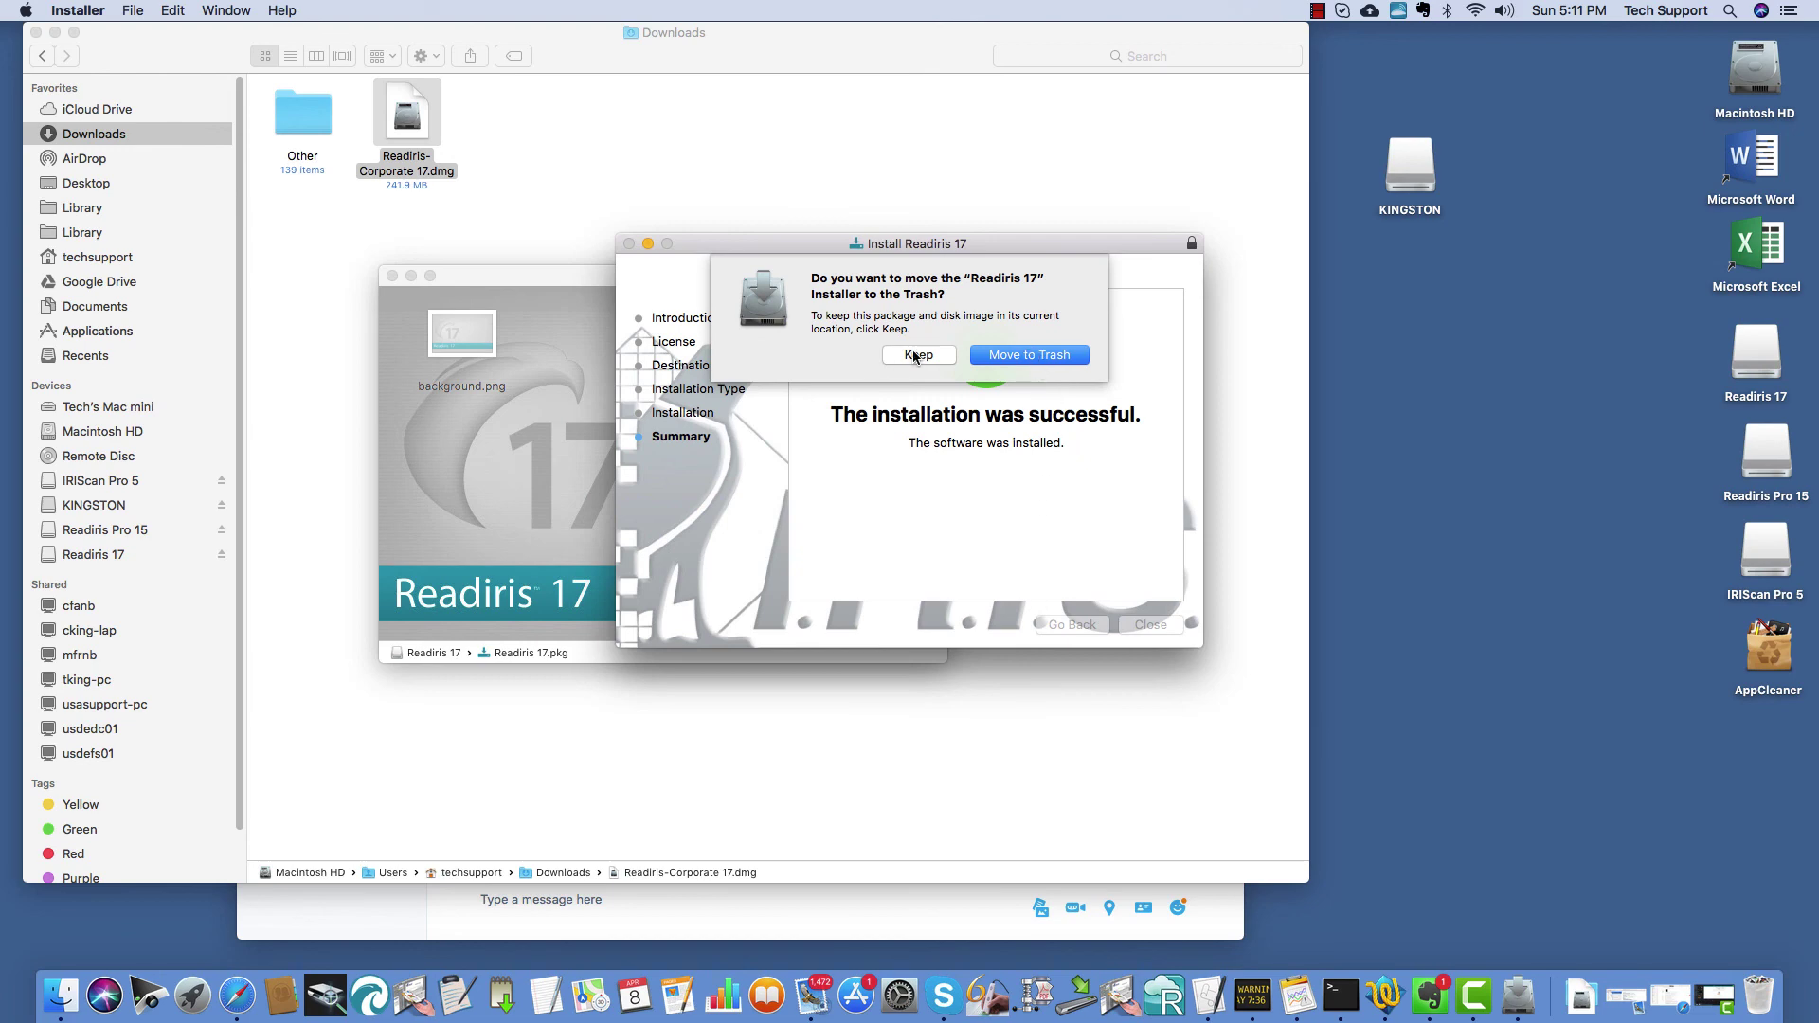
left_click(916, 357)
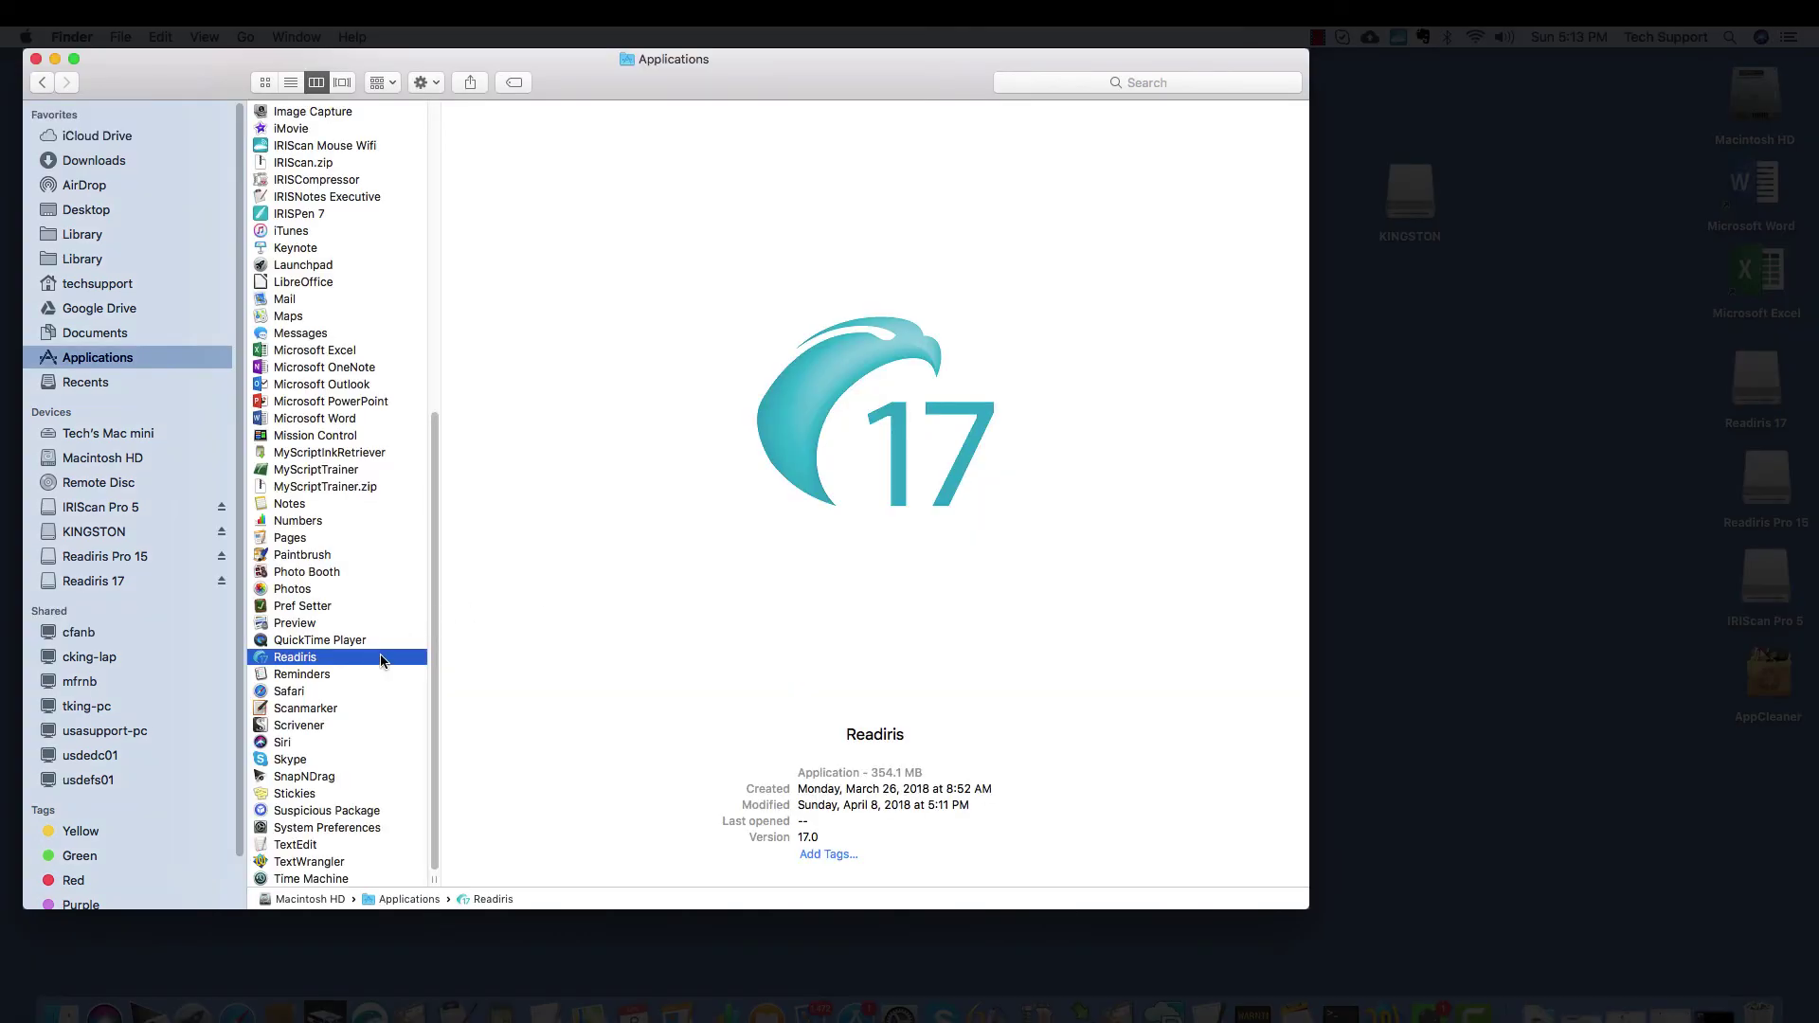